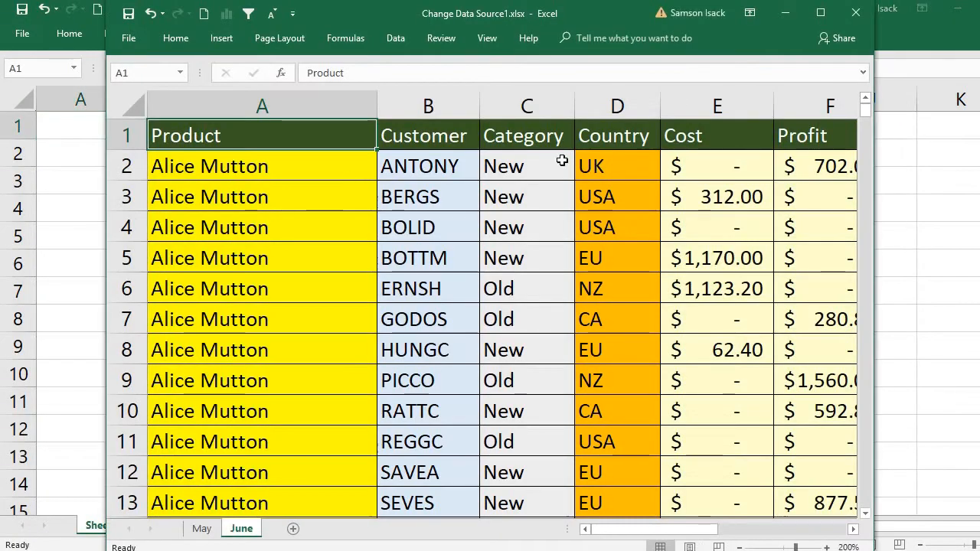
Review the column headers and the first record on the June sheet of the source workbook
left_click(820, 12)
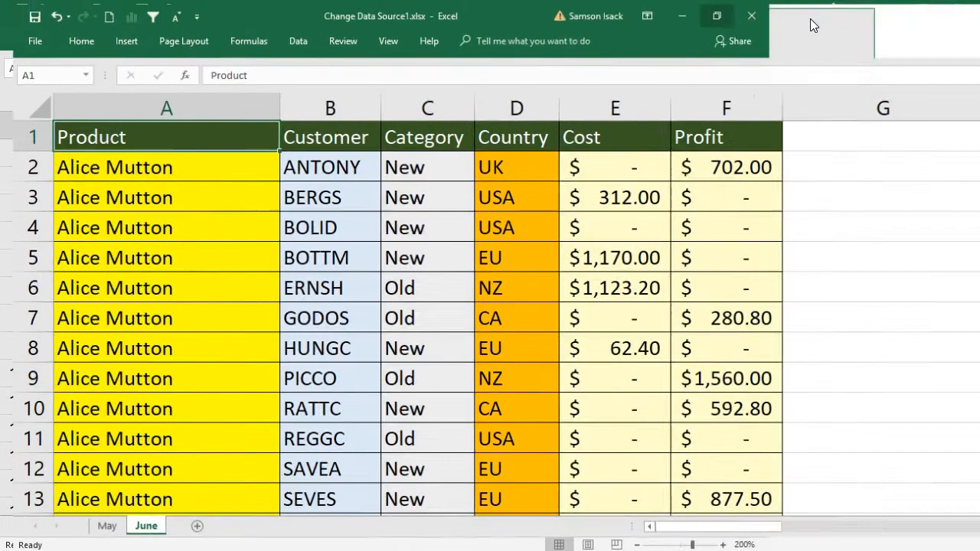
left_click(320, 133)
left_click(380, 133)
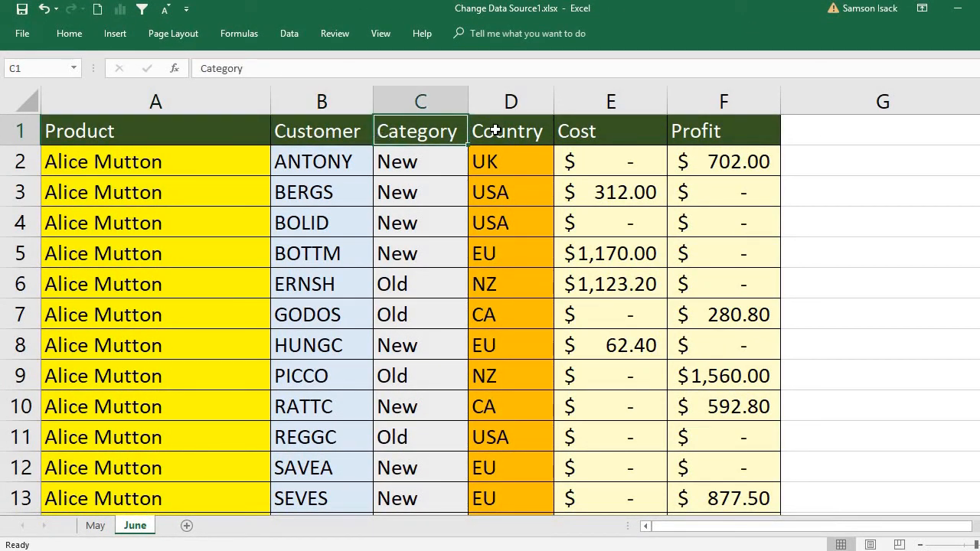
left_click(494, 131)
left_click(589, 131)
left_click(696, 133)
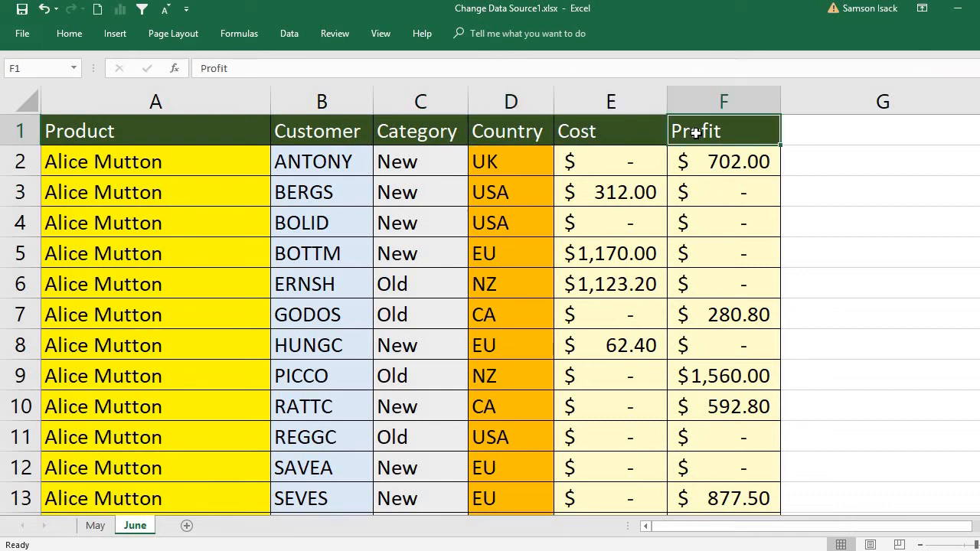
left_click(232, 169)
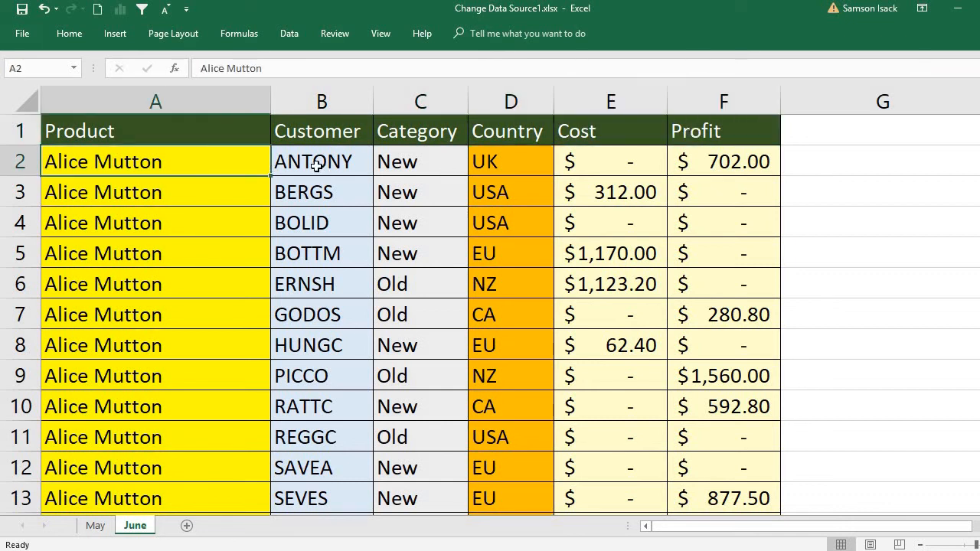
left_click(317, 166)
left_click(385, 162)
left_click(505, 163)
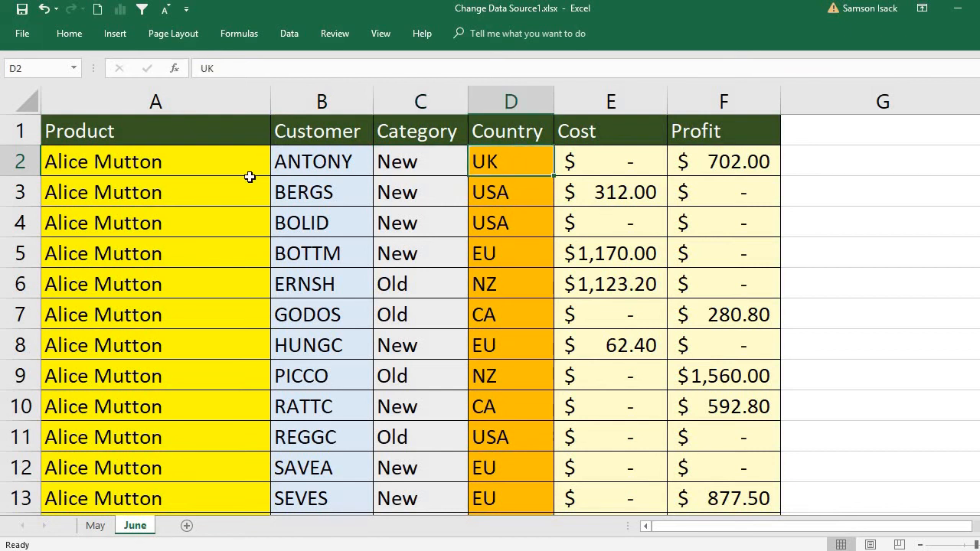
Compare the layouts of the May and June sheets, finishing on the May sheet
left_click(98, 527)
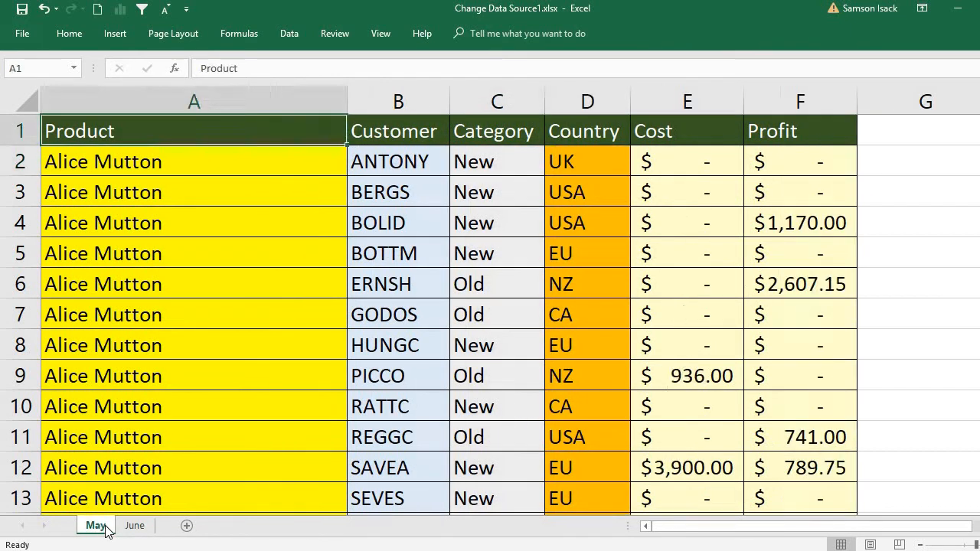
left_click(145, 526)
left_click(98, 527)
left_click(132, 527)
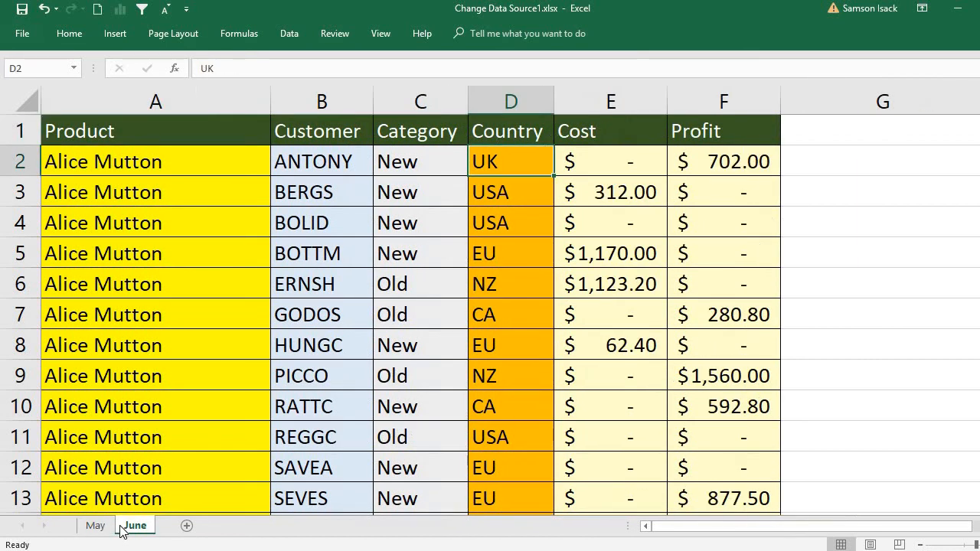
left_click(103, 529)
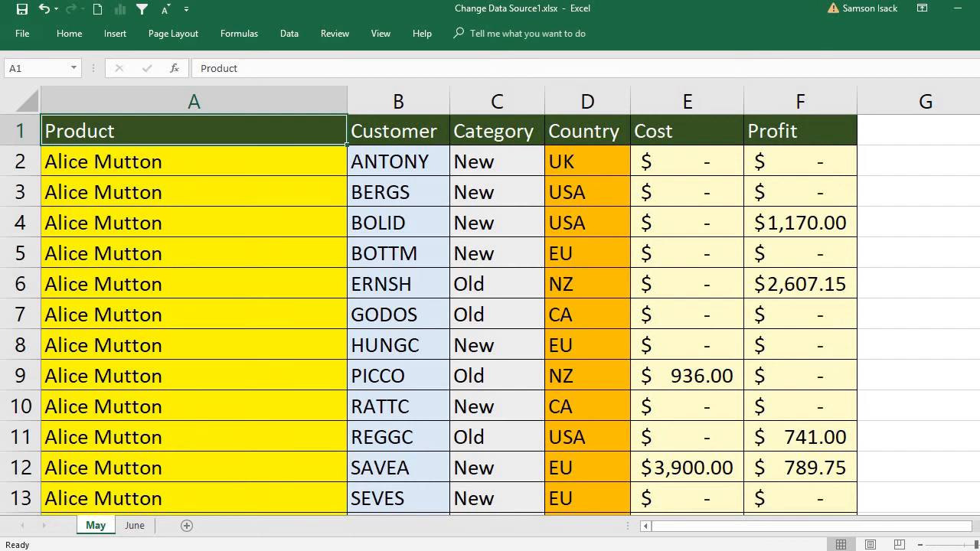
Switch to the blank Book1 workbook and start a PivotTable that uses an external data source
key("alt+Tab")
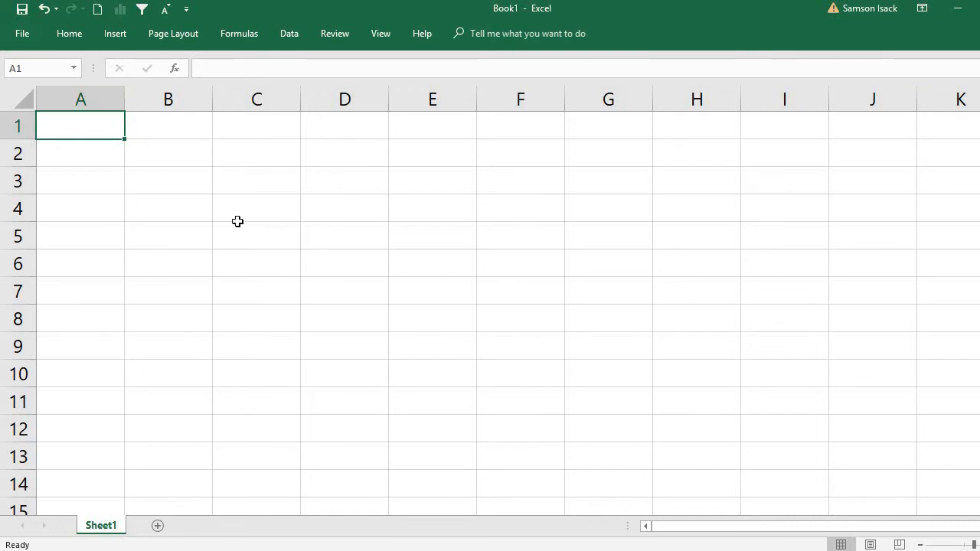
left_click(116, 34)
left_click(22, 77)
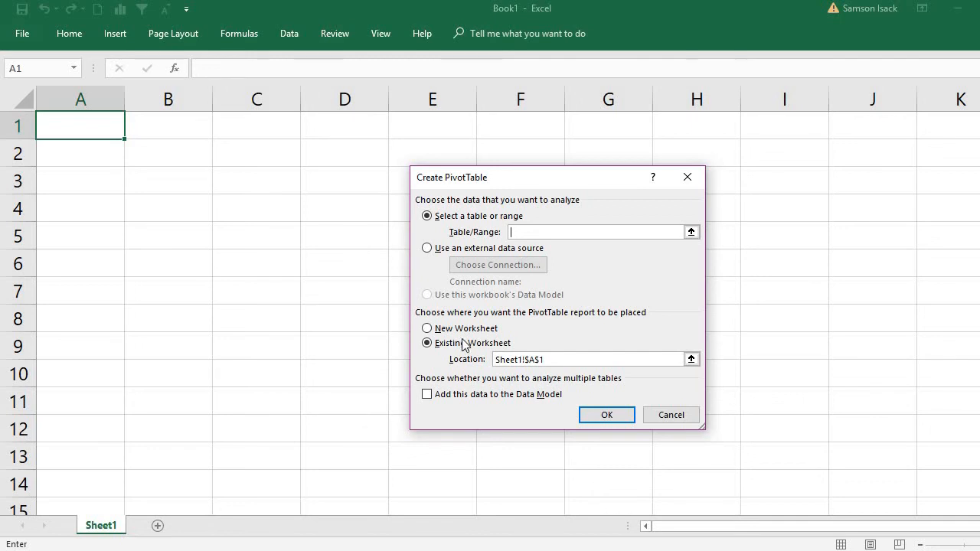
left_click(483, 254)
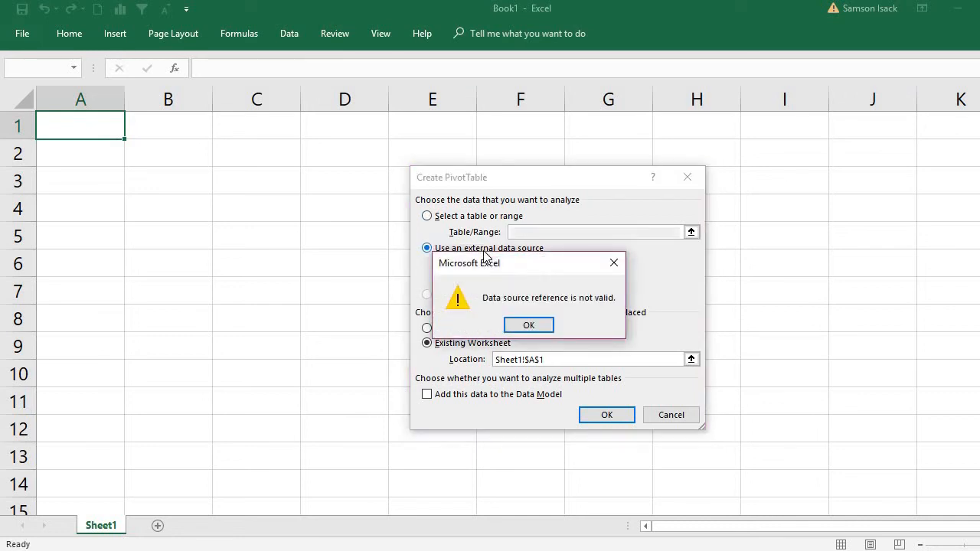
left_click(614, 263)
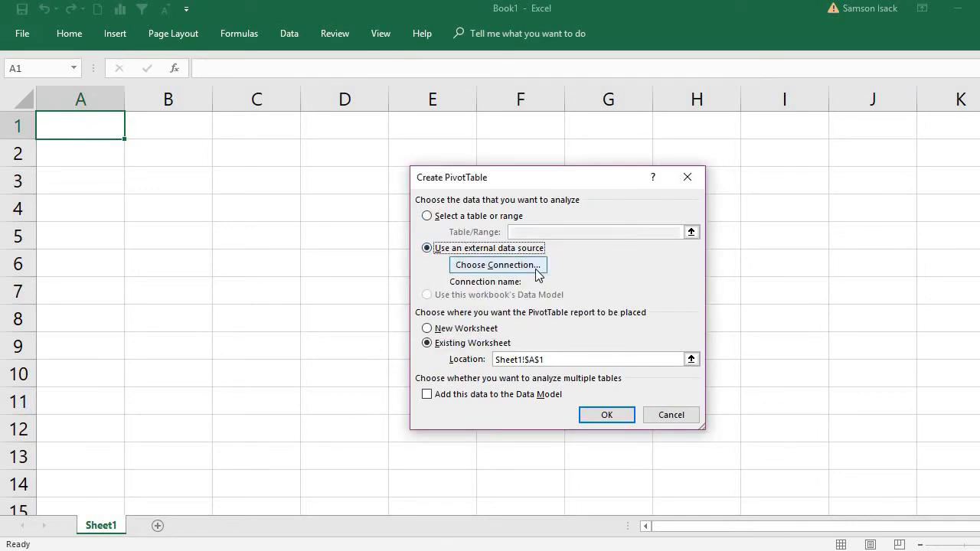
Choose Change Data Source1.xlsx from the DataFiles folder as the PivotTable's external connection
left_click(536, 270)
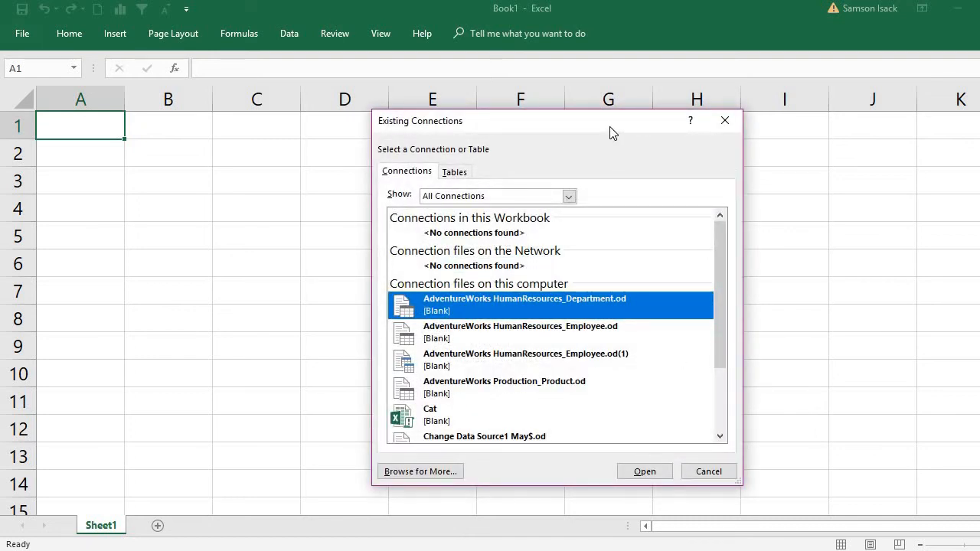
left_click_drag(612, 131, 486, 136)
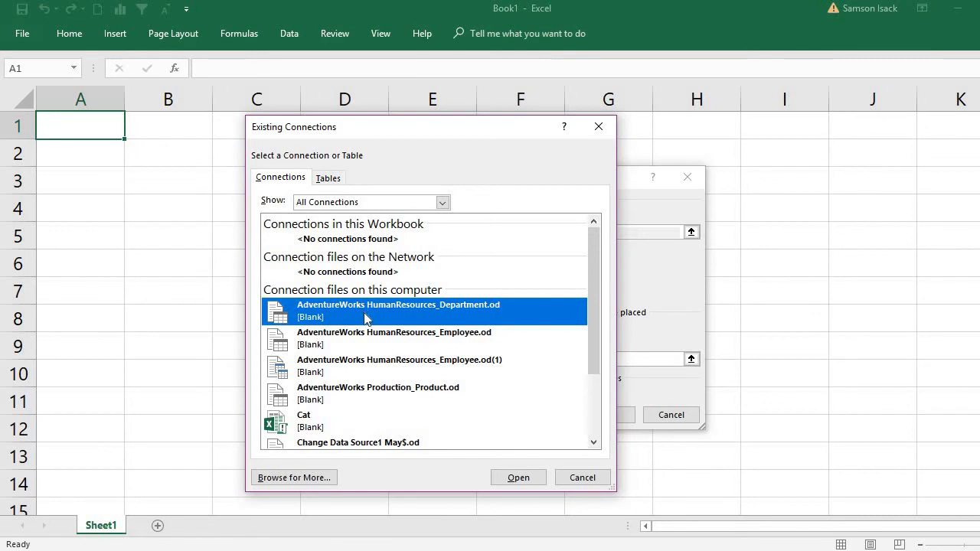
left_click(316, 480)
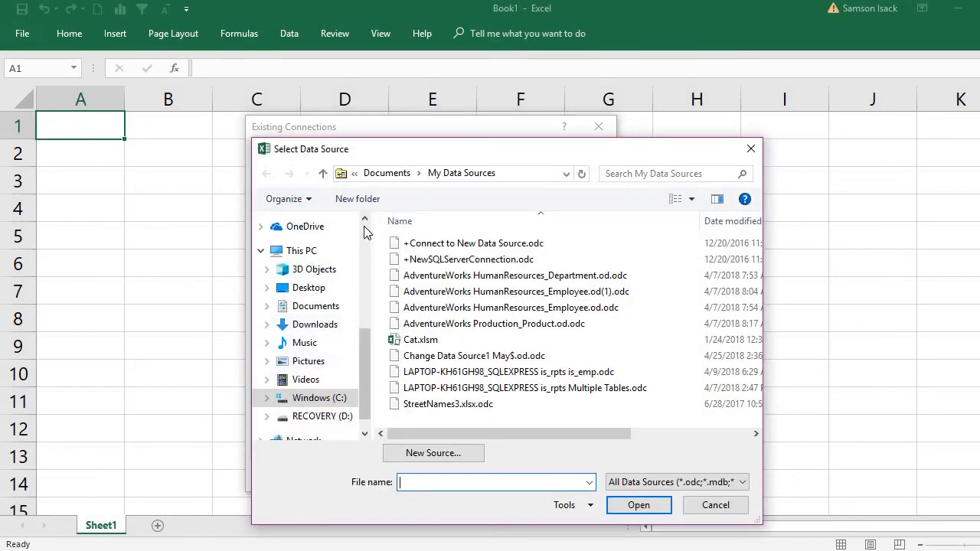
left_click(365, 221)
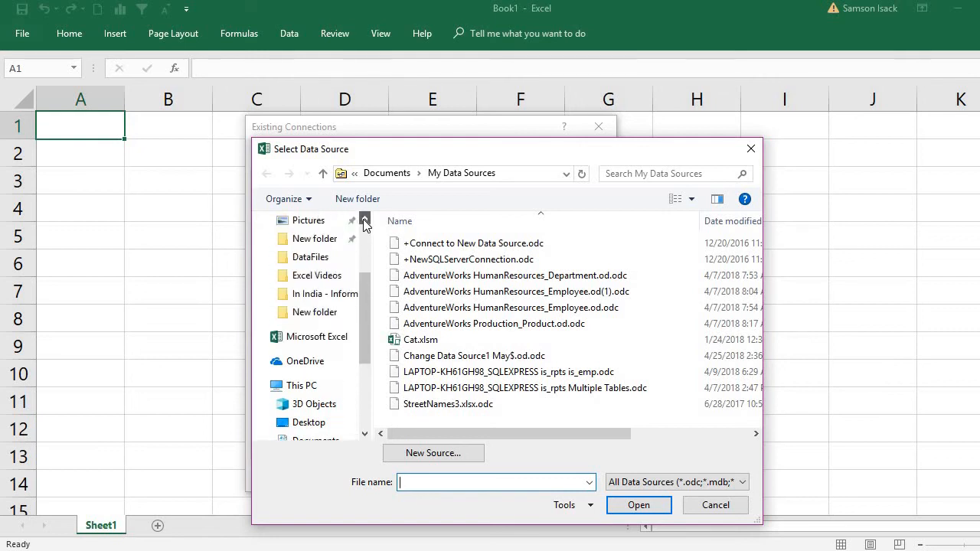
left_click(292, 312)
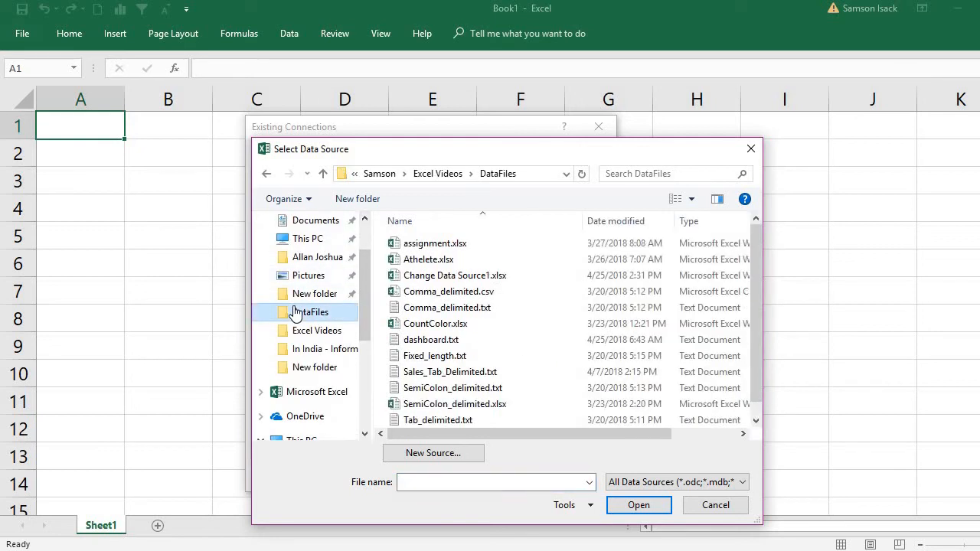
left_click(468, 280)
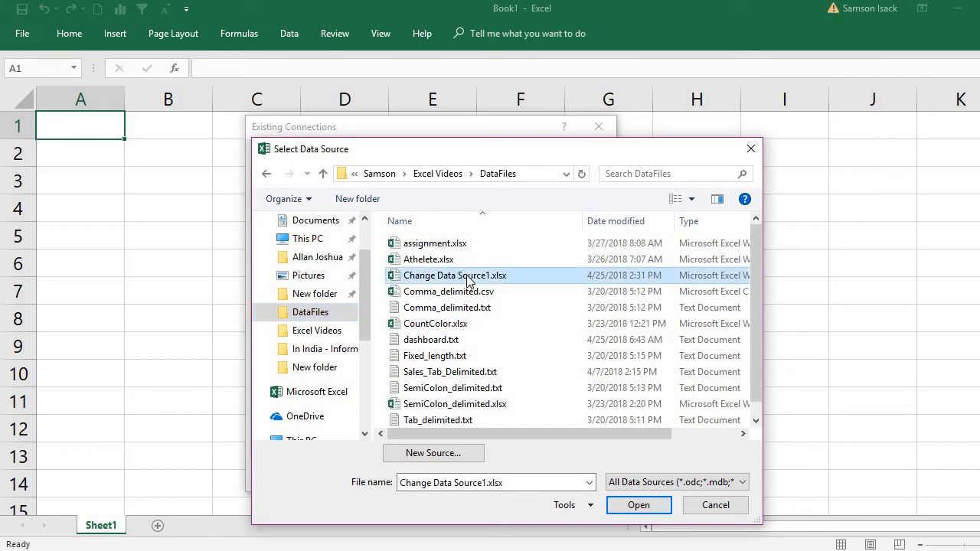
left_click(641, 506)
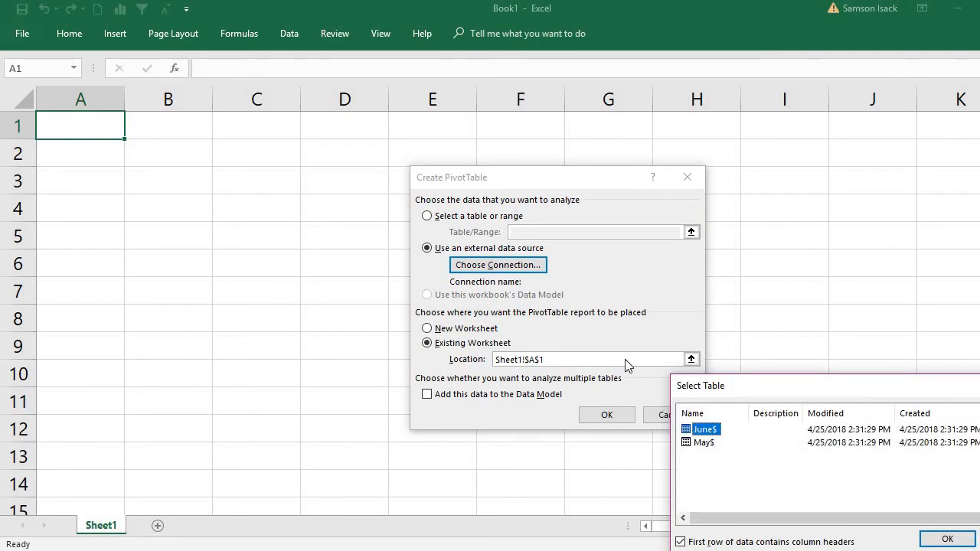
Use the May$ table with first-row column headers as the source and create the PivotTable at Sheet1!$A$1
left_click_drag(887, 393, 511, 363)
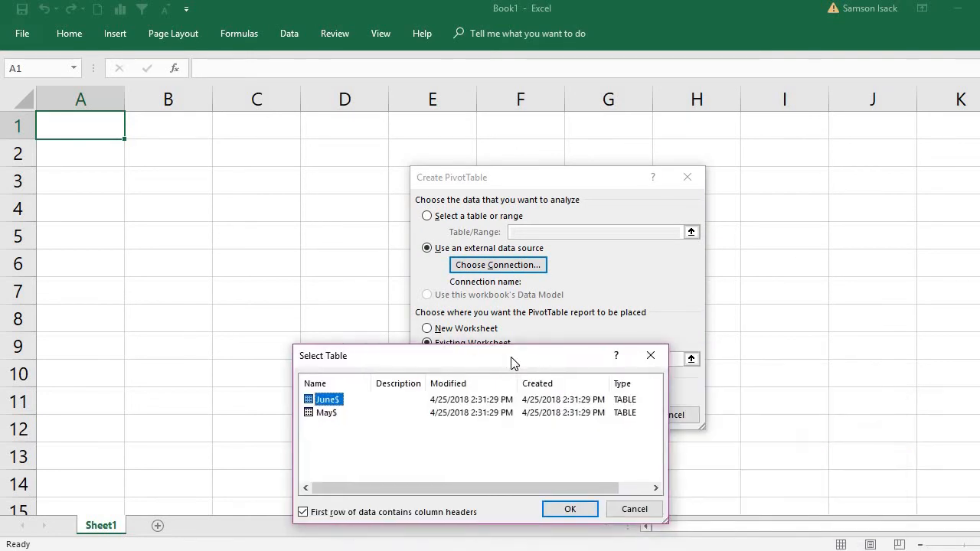
left_click(328, 413)
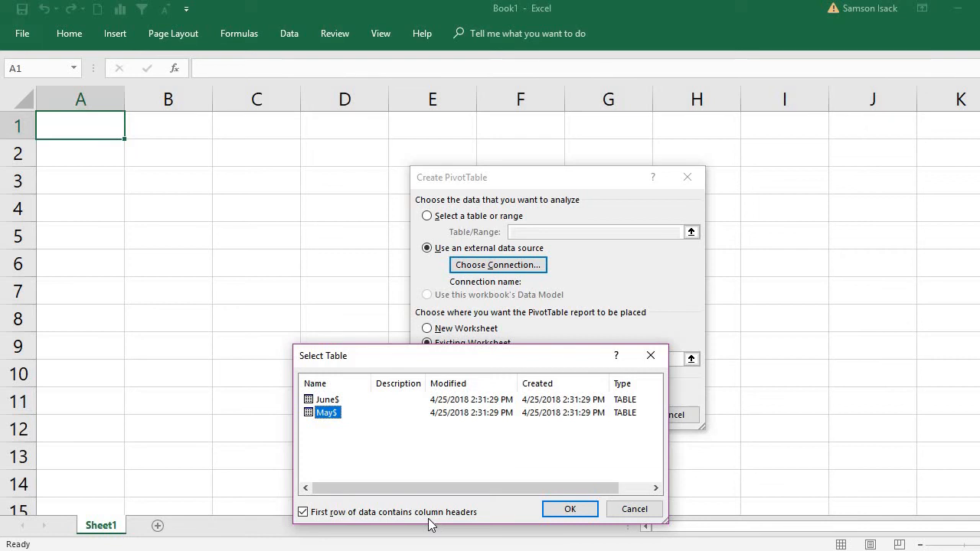
left_click(571, 510)
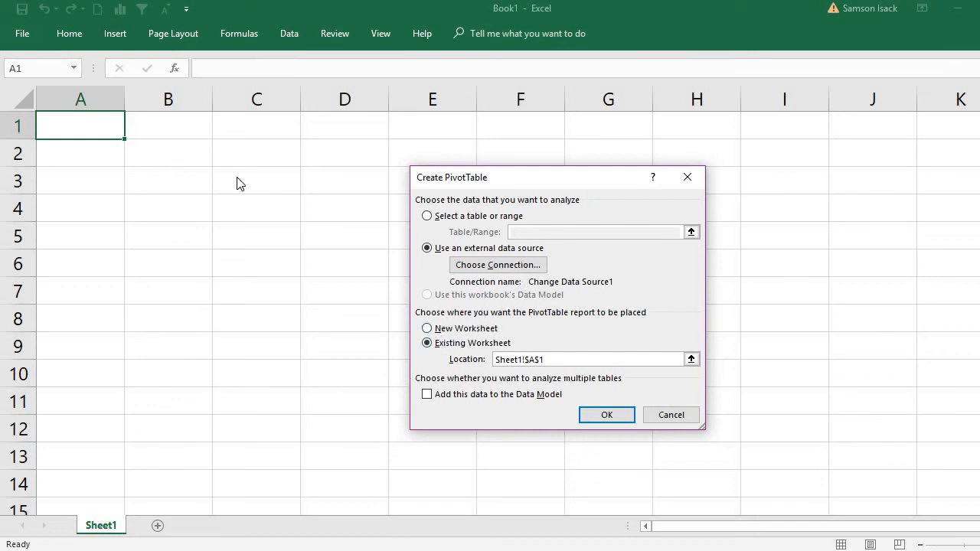
left_click(607, 416)
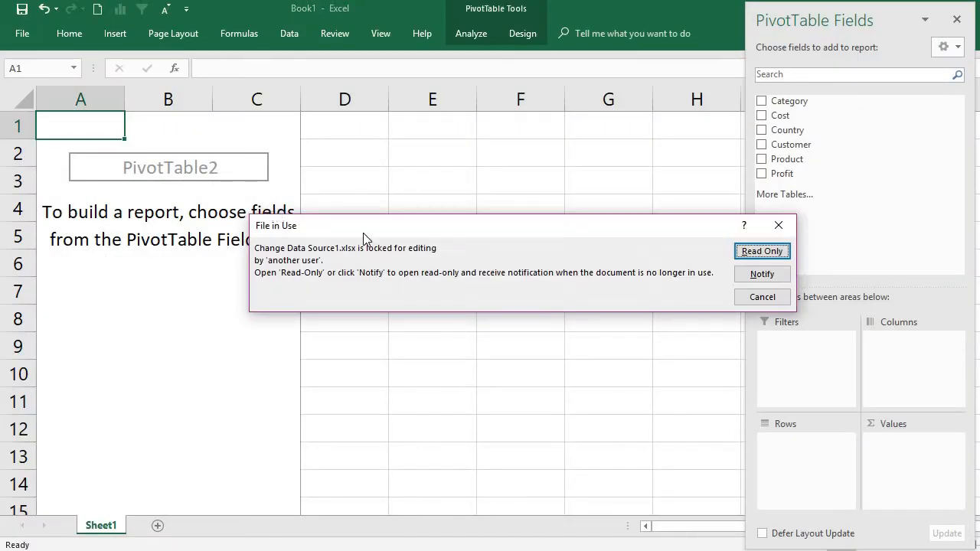
Open the source workbook as read-only, review the June sheet's column headers, and return to Book1
left_click(760, 250)
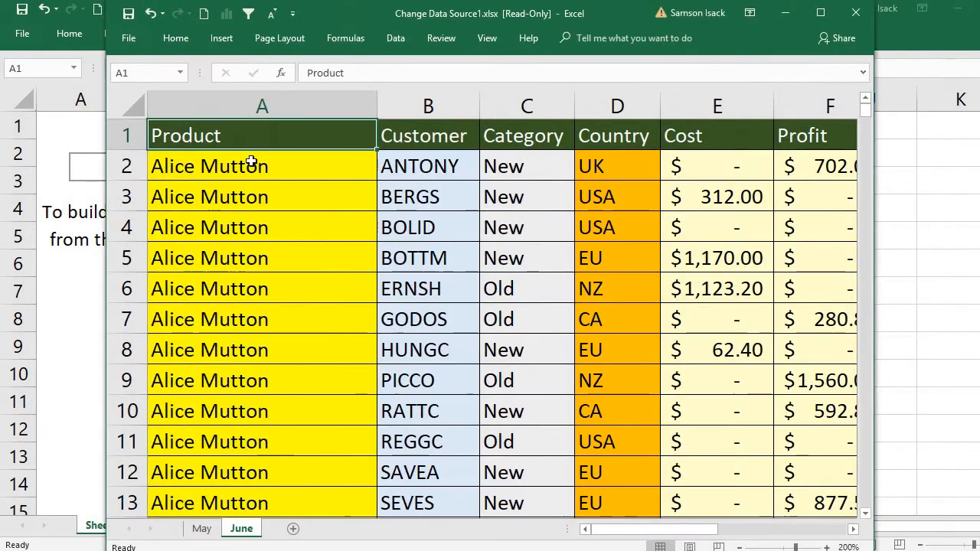
left_click(414, 135)
left_click(504, 139)
left_click(626, 138)
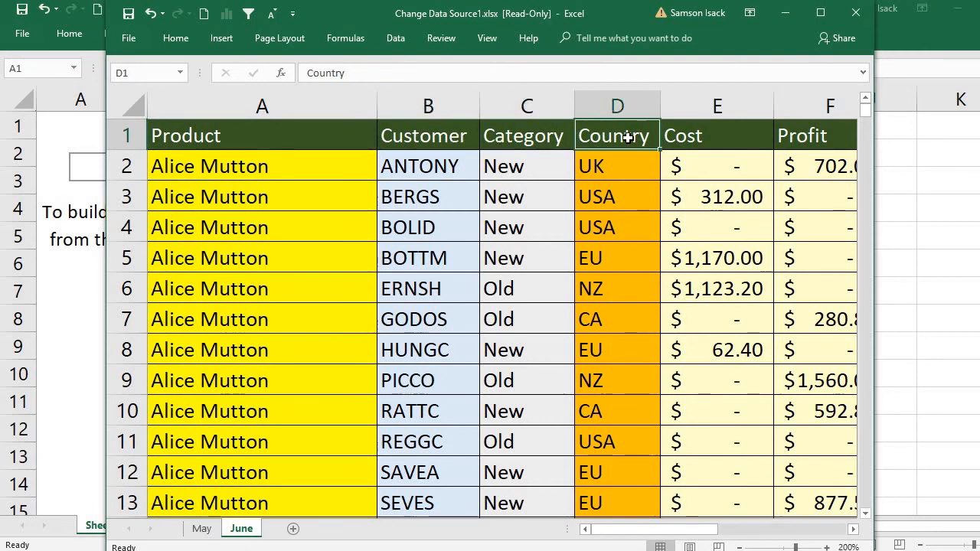
left_click(665, 139)
left_click(819, 137)
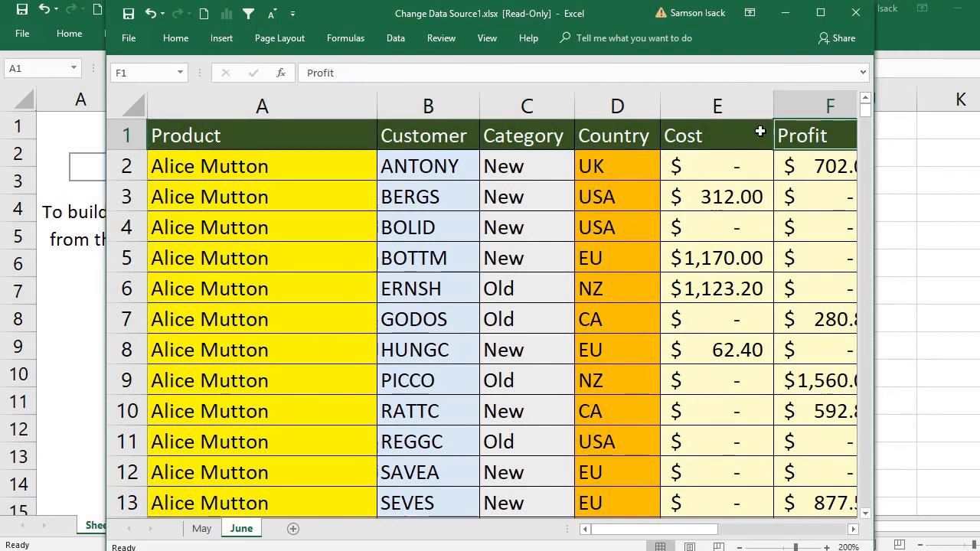
left_click_drag(612, 20, 634, 304)
left_click(188, 204)
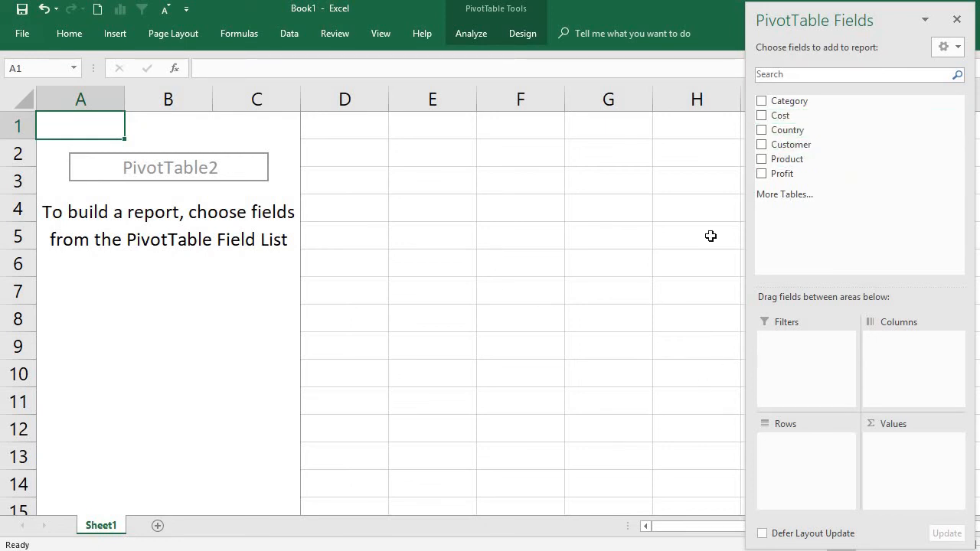
Close the Change Data Source1 workbook, keeping Book1 open
left_click(434, 549)
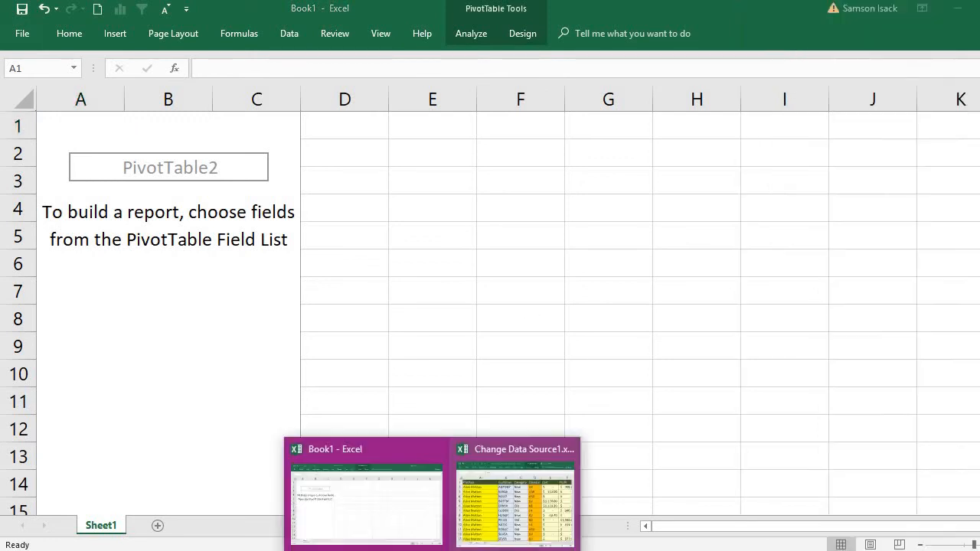
mouse_move(525, 506)
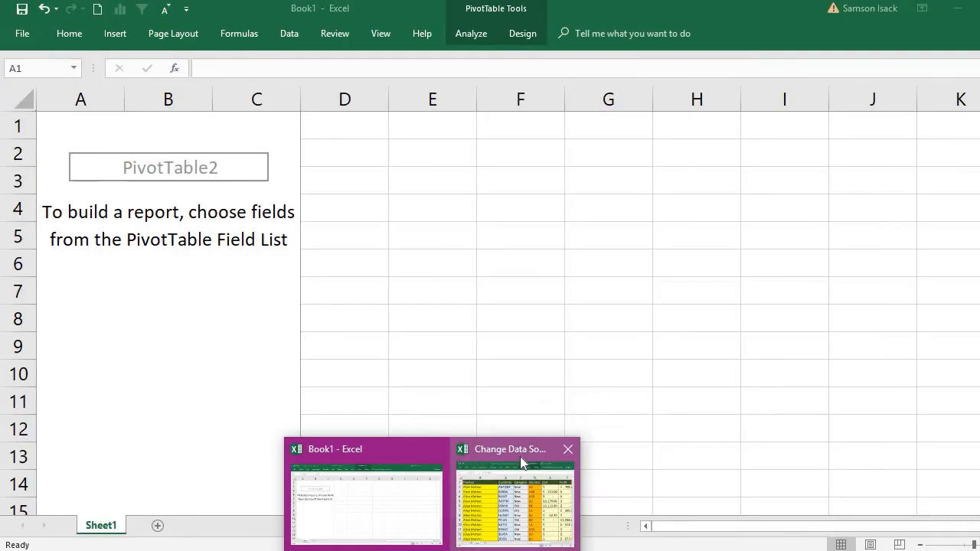
left_click(567, 449)
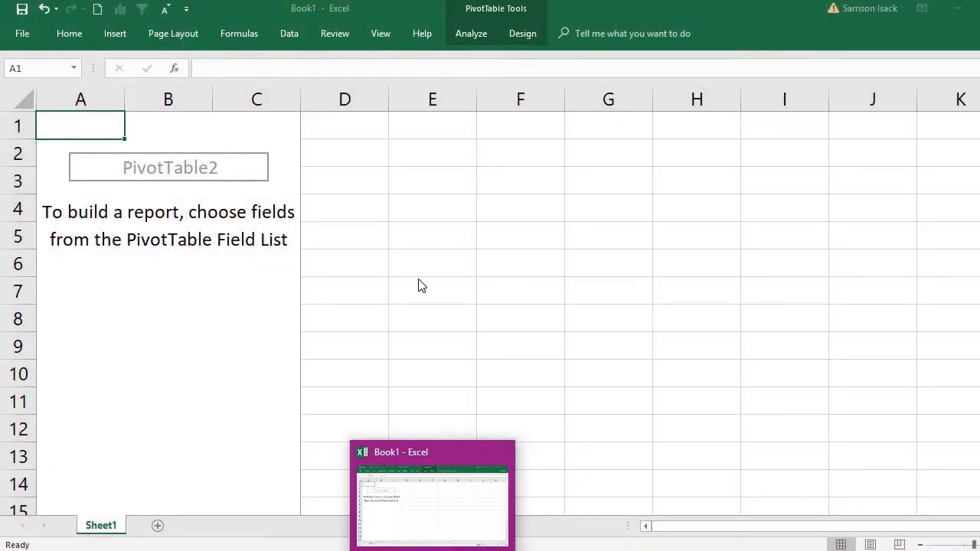
Lay out the PivotTable with the sum of Profit as values, Product in rows and Country in columns
right_click(187, 367)
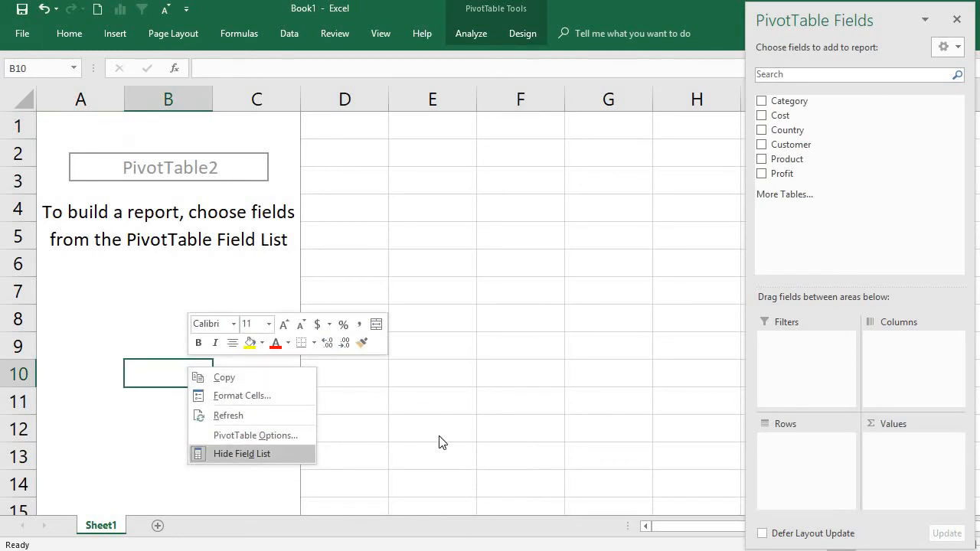
left_click(761, 174)
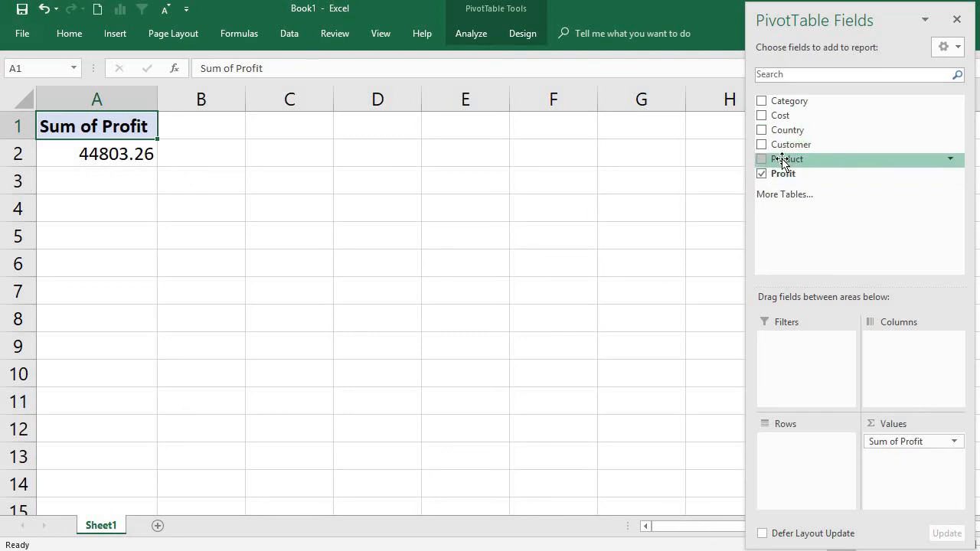
left_click_drag(783, 163, 844, 465)
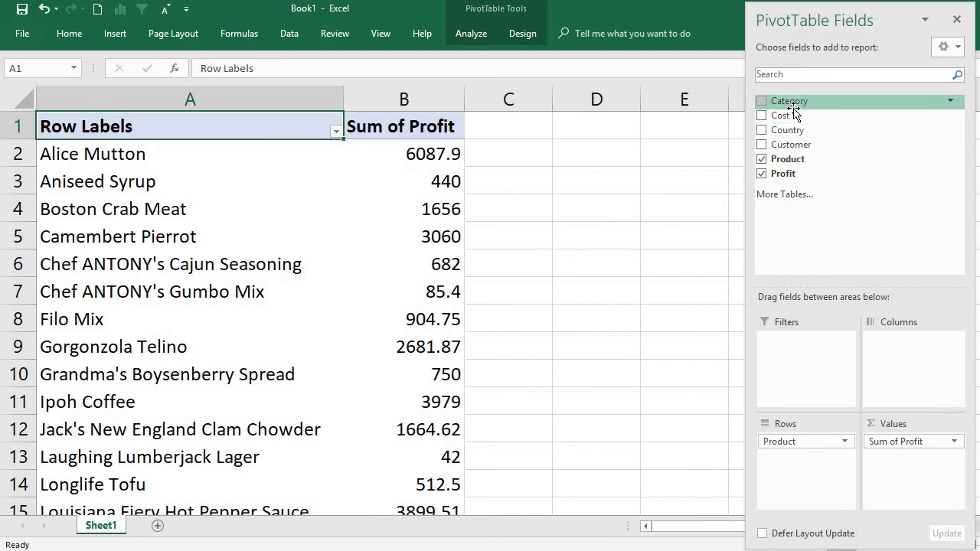
left_click_drag(800, 132, 923, 399)
left_click(487, 155)
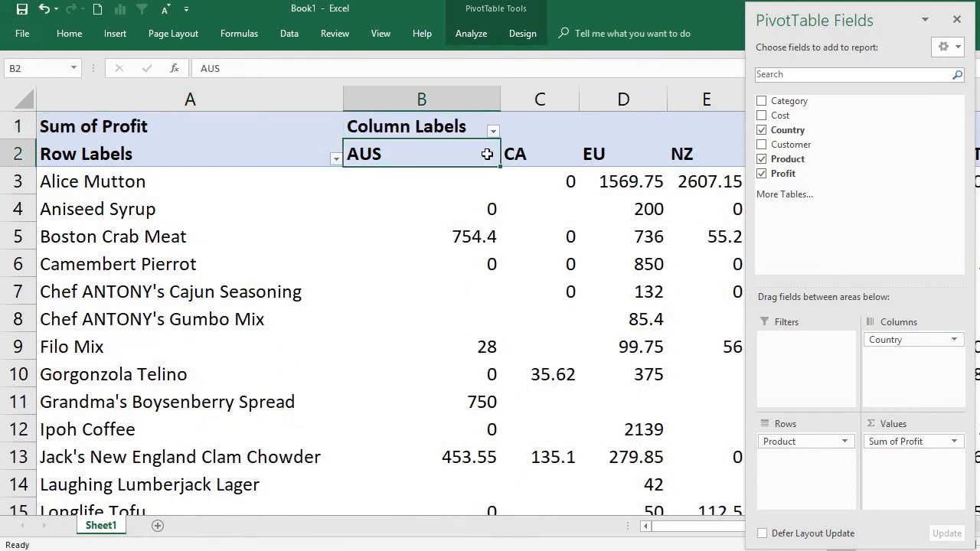
left_click(232, 353)
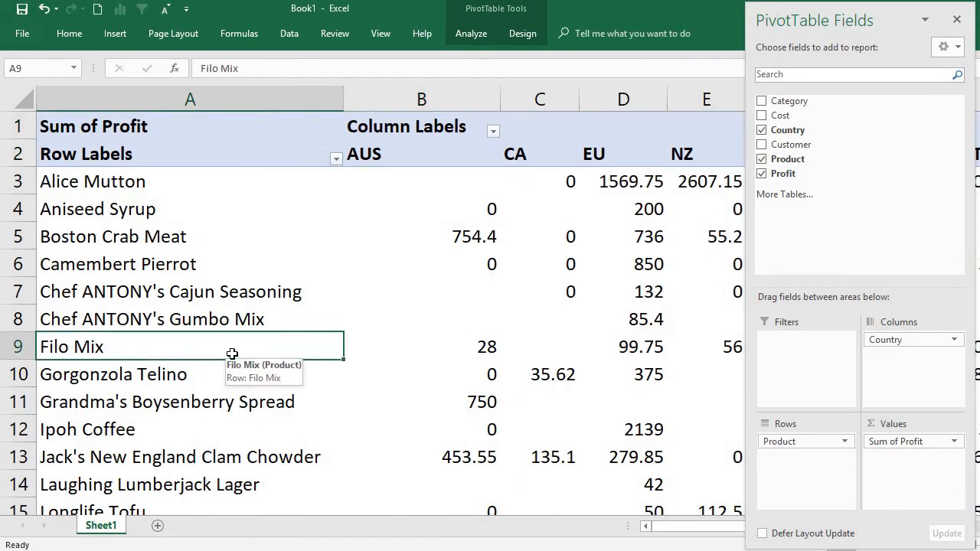